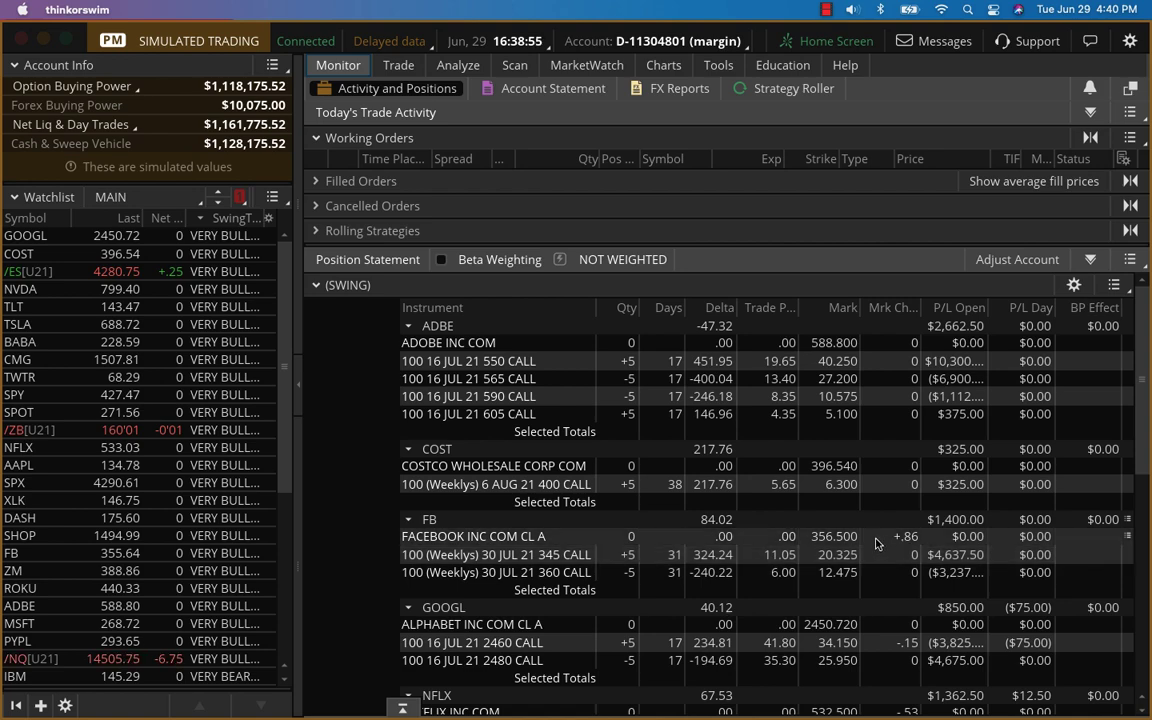
- Show the one-year daily VIX chart, then switch it to /ES futures with volume, CustomRSI and MultiTimeTrend
scroll(876, 543, down, 3)
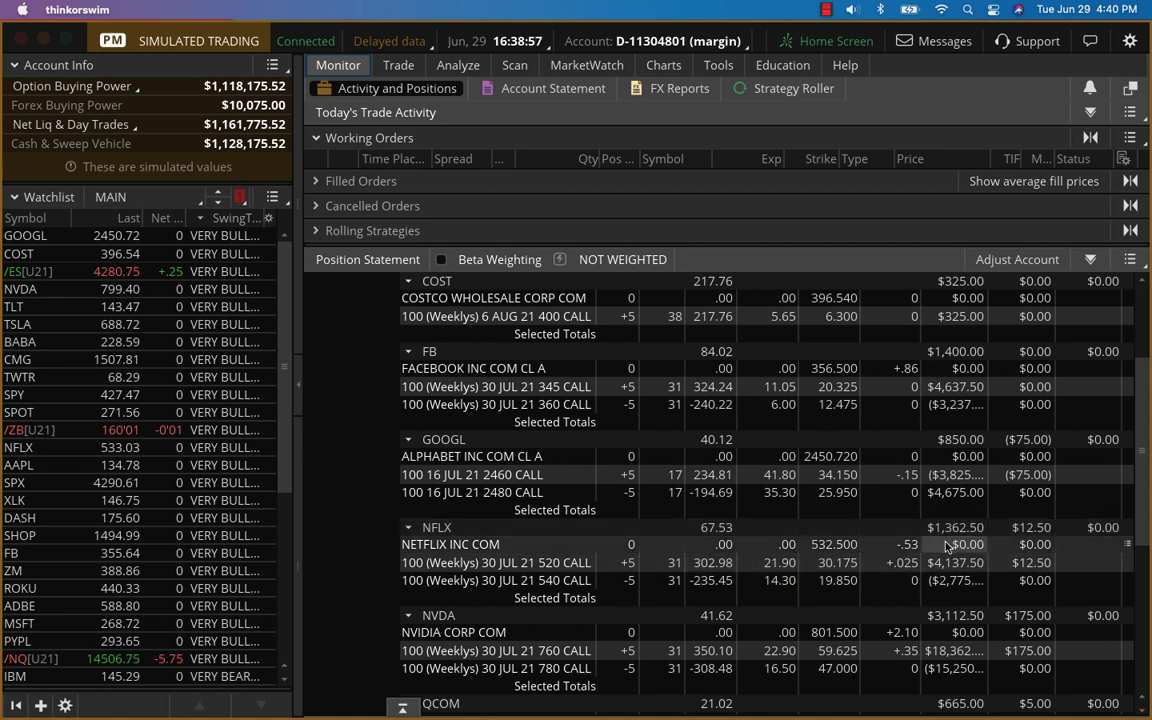
scroll(897, 628, down, 4)
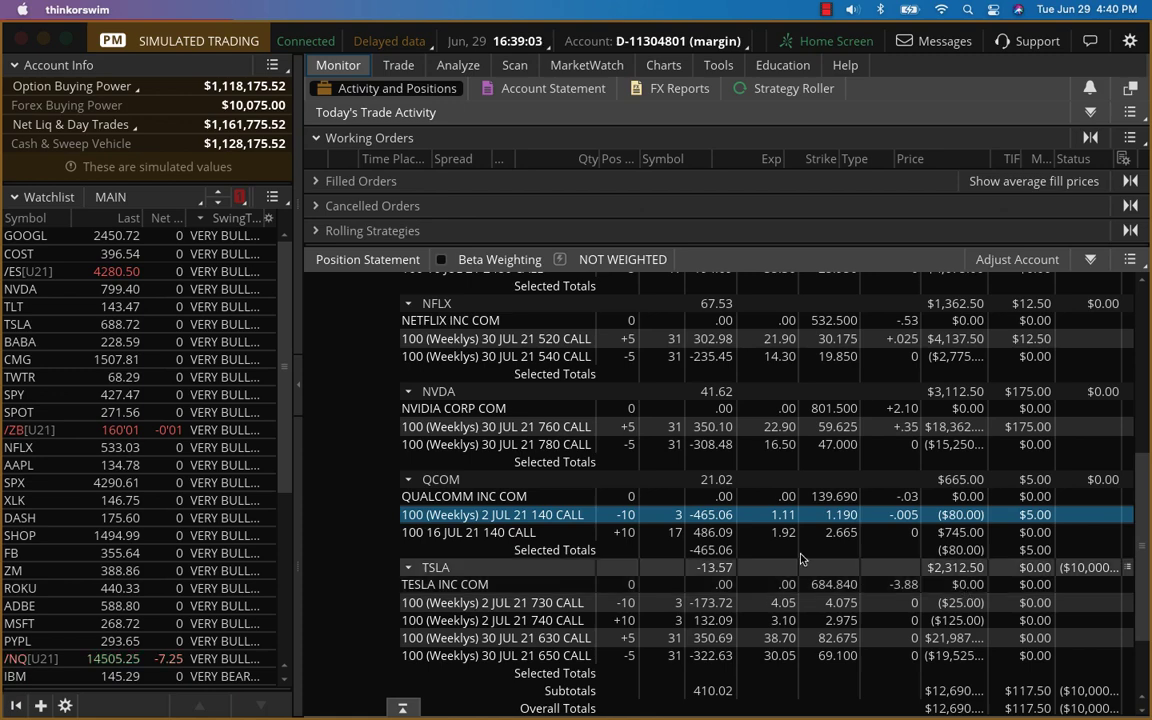
click(655, 65)
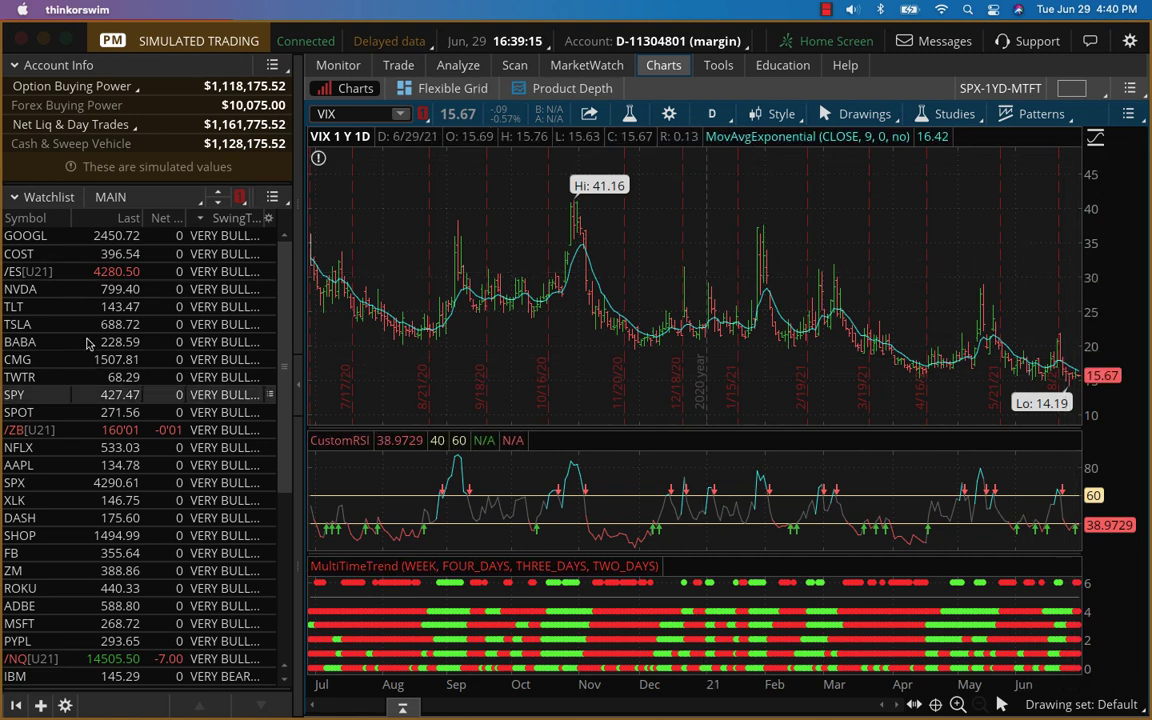
click(24, 279)
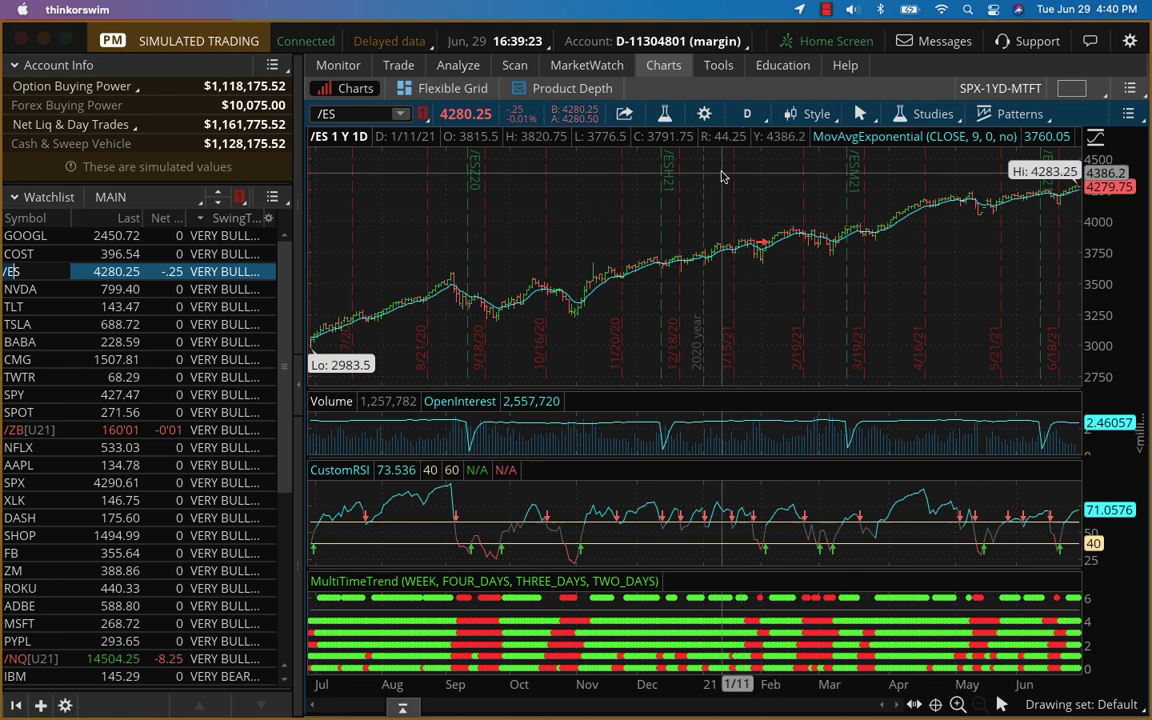
- Reopen the Monitor tab's swing position statement and scroll through the position groups and back up
click(336, 66)
scroll(971, 447, up, 5)
scroll(960, 440, up, 2)
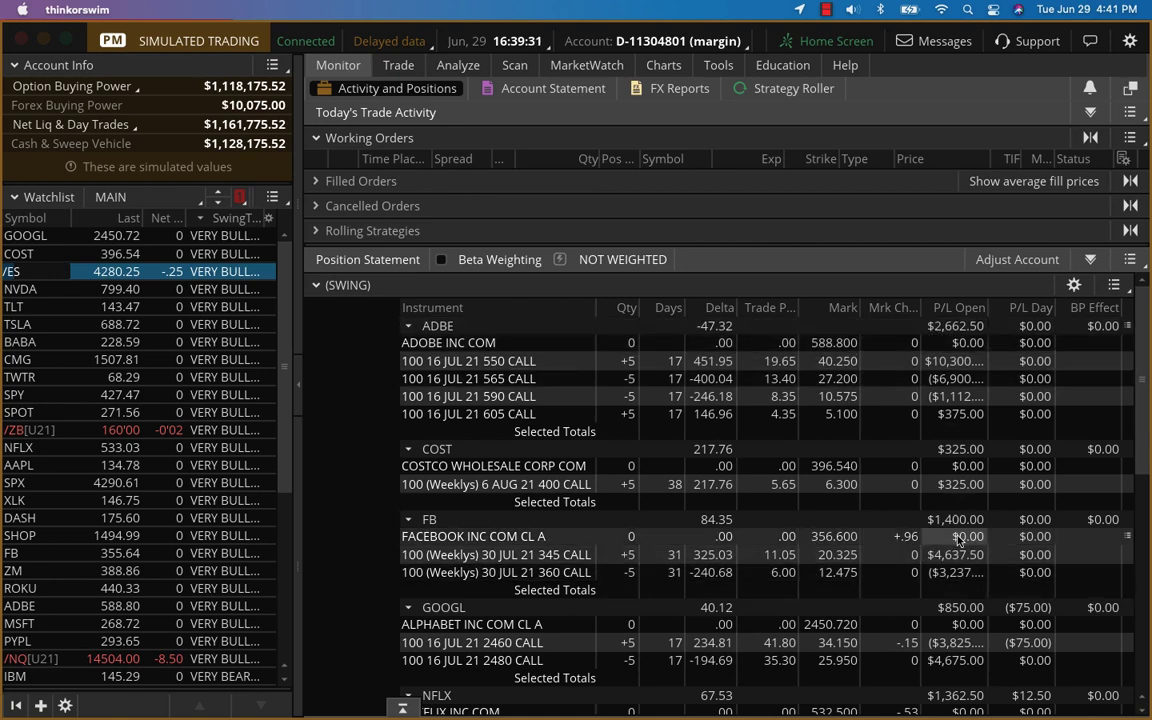
scroll(900, 540, down, 1)
scroll(883, 541, down, 2)
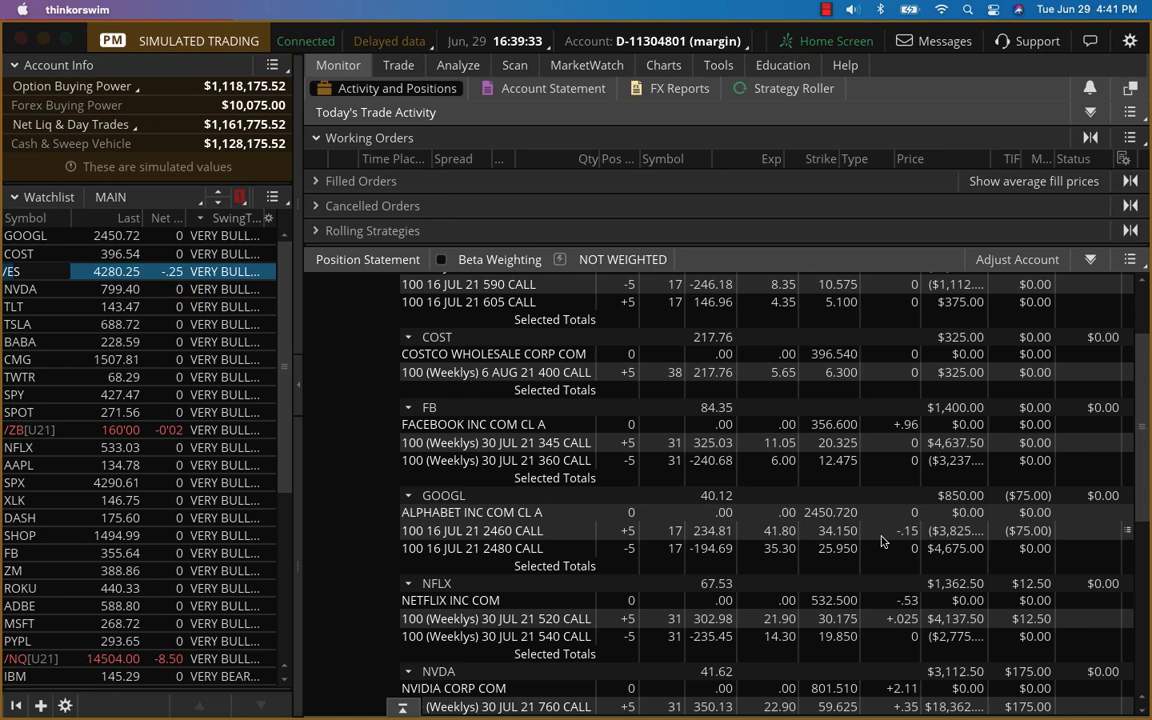
scroll(882, 541, down, 4)
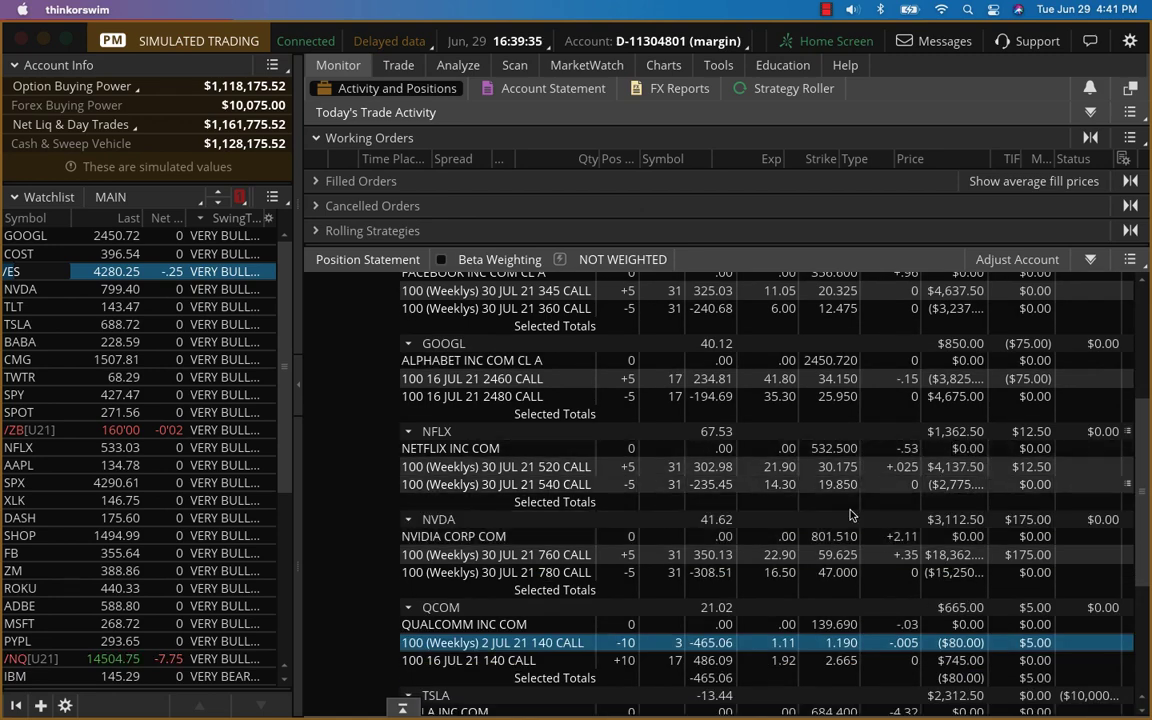
scroll(900, 537, down, 4)
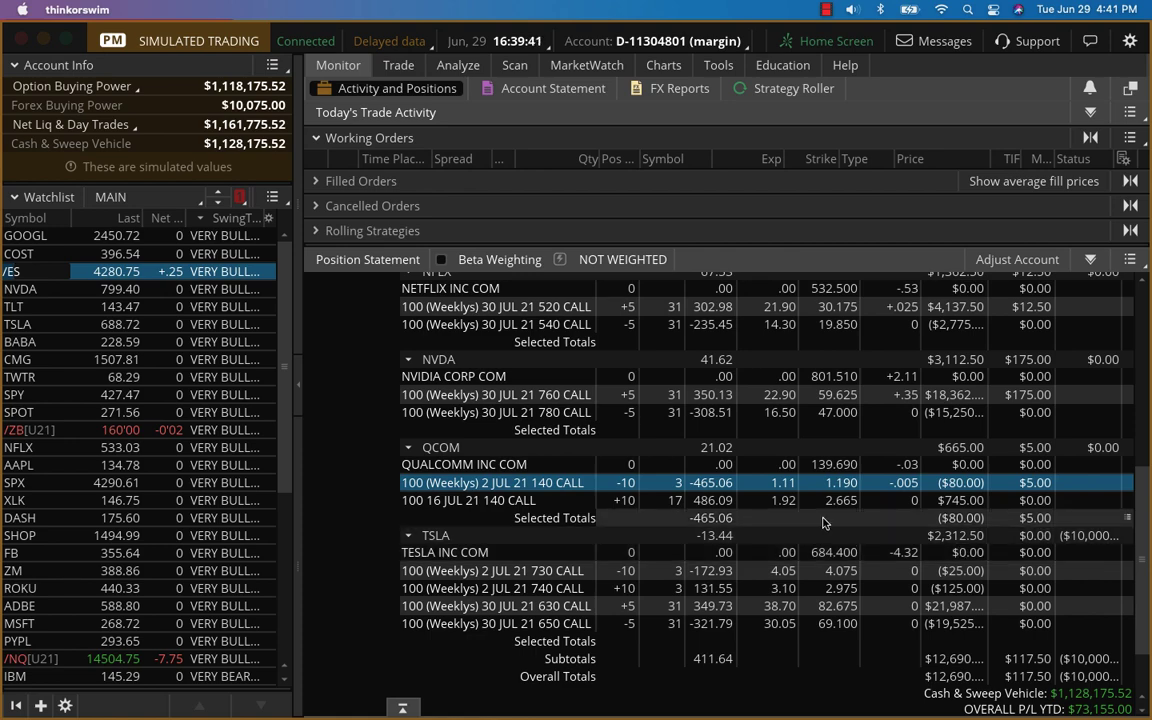
scroll(823, 522, up, 1)
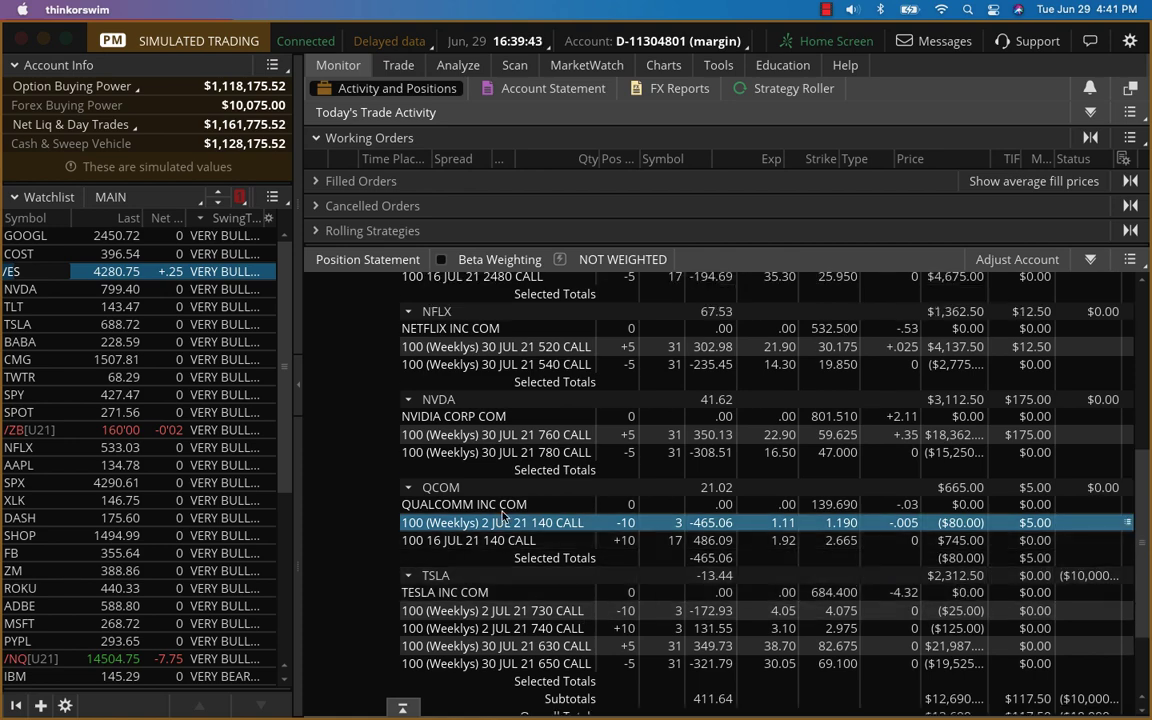
scroll(545, 545, up, 3)
scroll(544, 544, up, 1)
scroll(545, 545, up, 1)
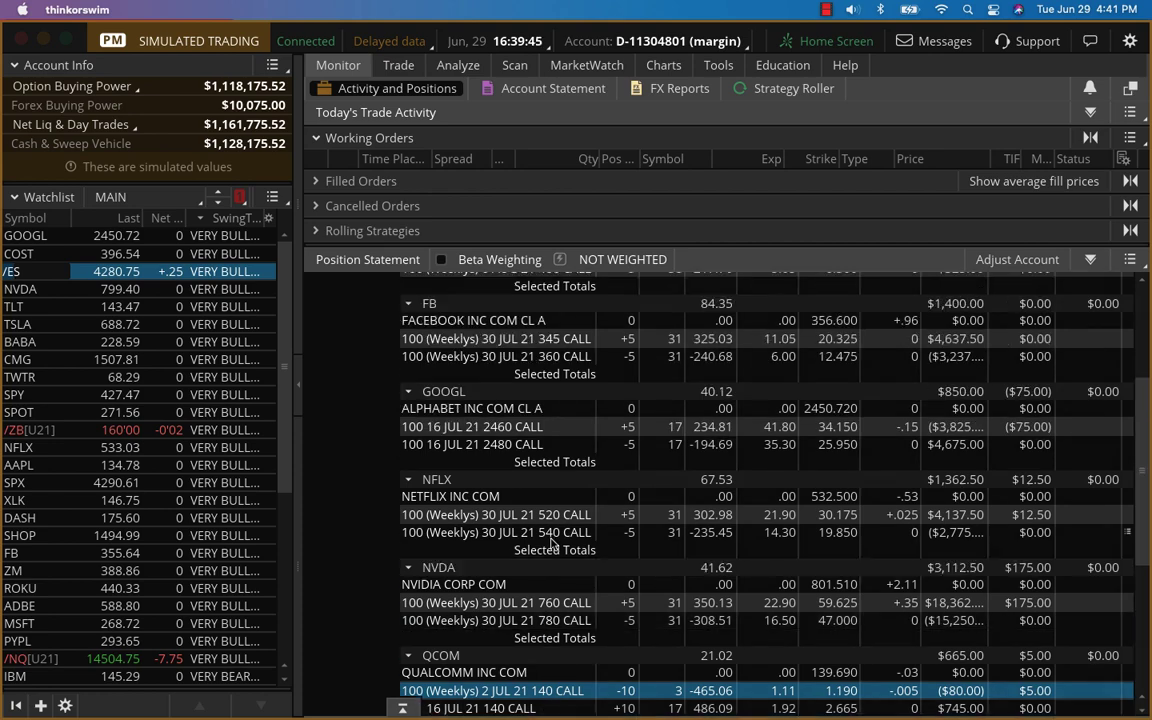
scroll(555, 445, up, 5)
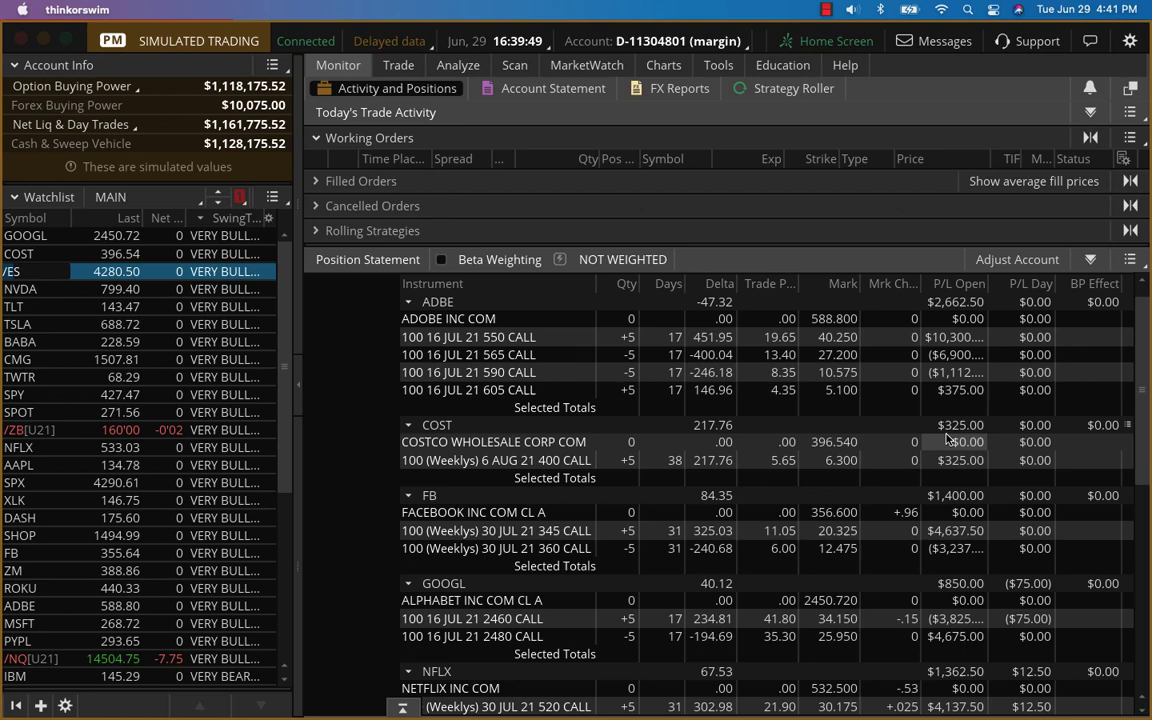
- Scroll down again to the overall totals, then return to the top showing ADBE, COST, FB and GOOGL spreads
scroll(948, 438, down, 10)
scroll(686, 484, down, 2)
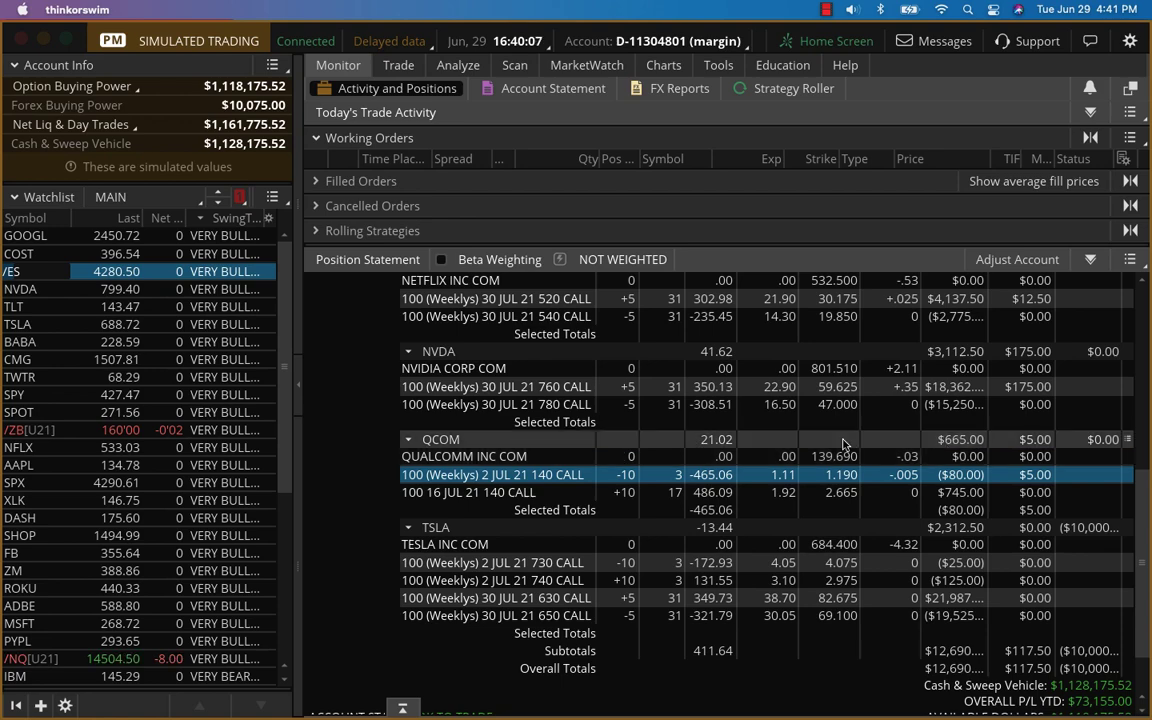
scroll(843, 445, up, 10)
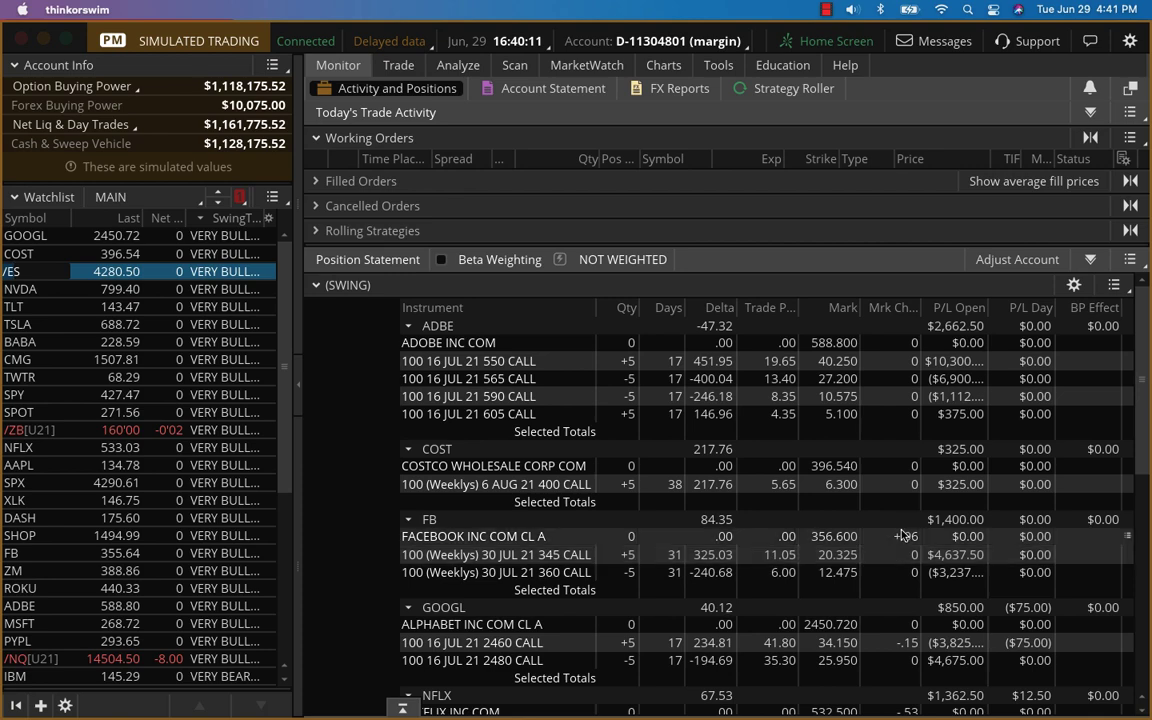
scroll(902, 537, down, 4)
scroll(902, 537, down, 3)
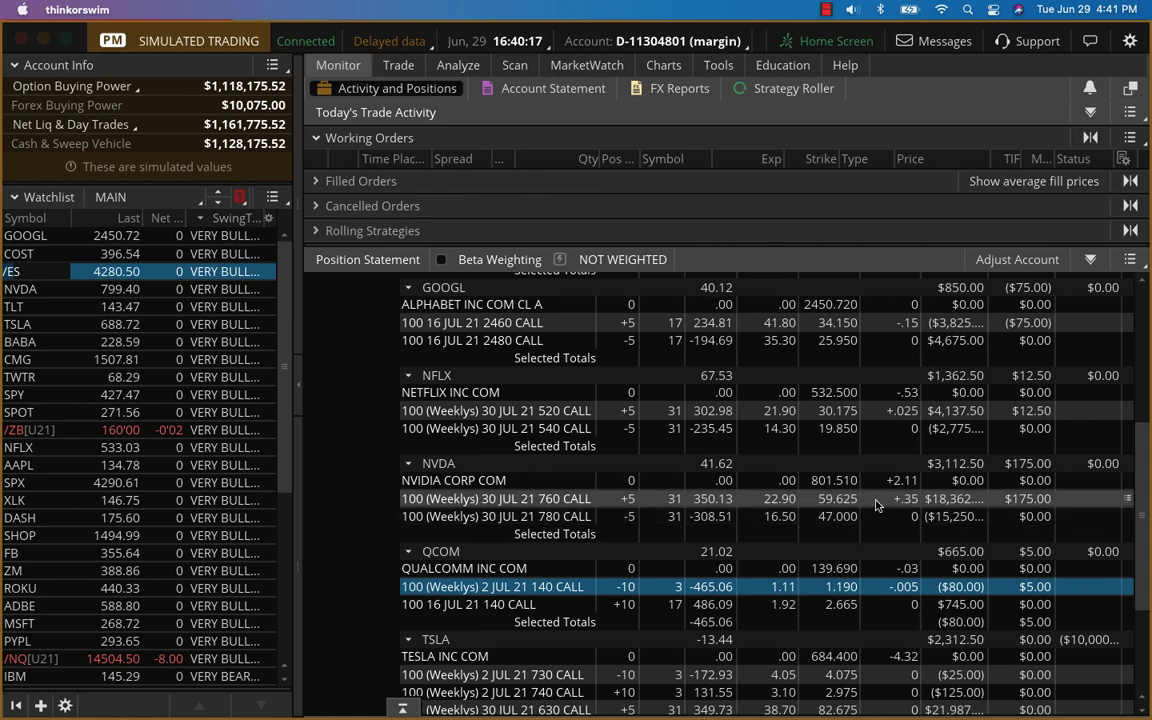
scroll(876, 505, down, 3)
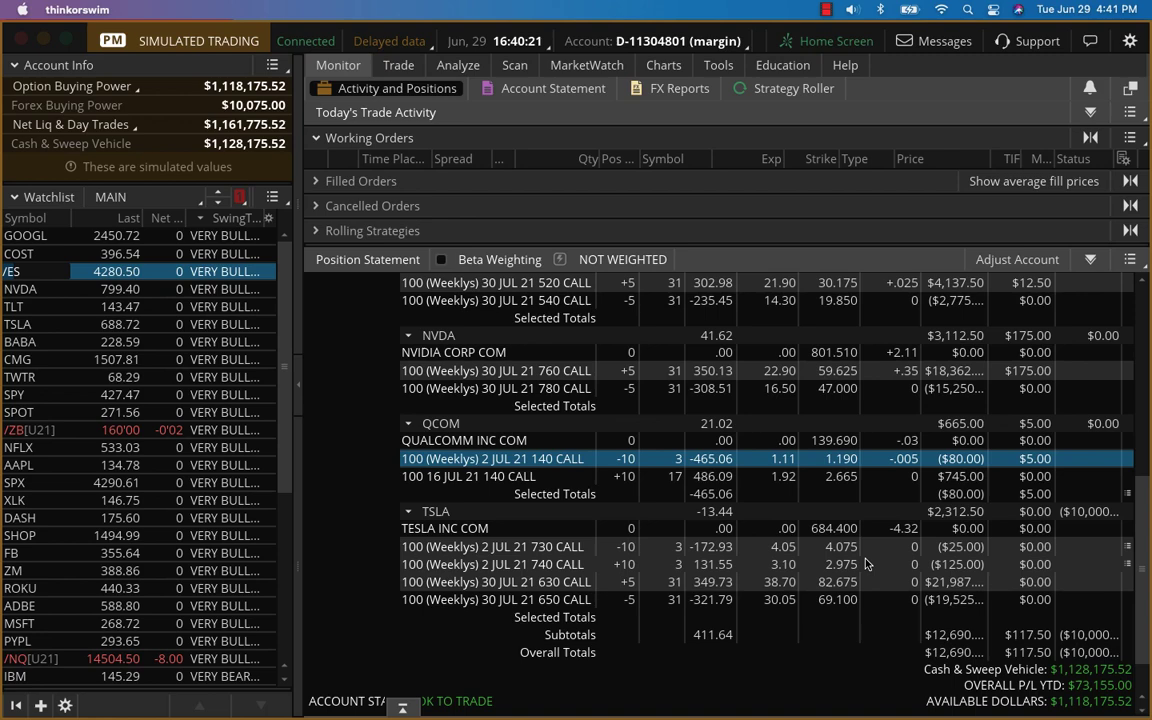
scroll(866, 564, up, 2)
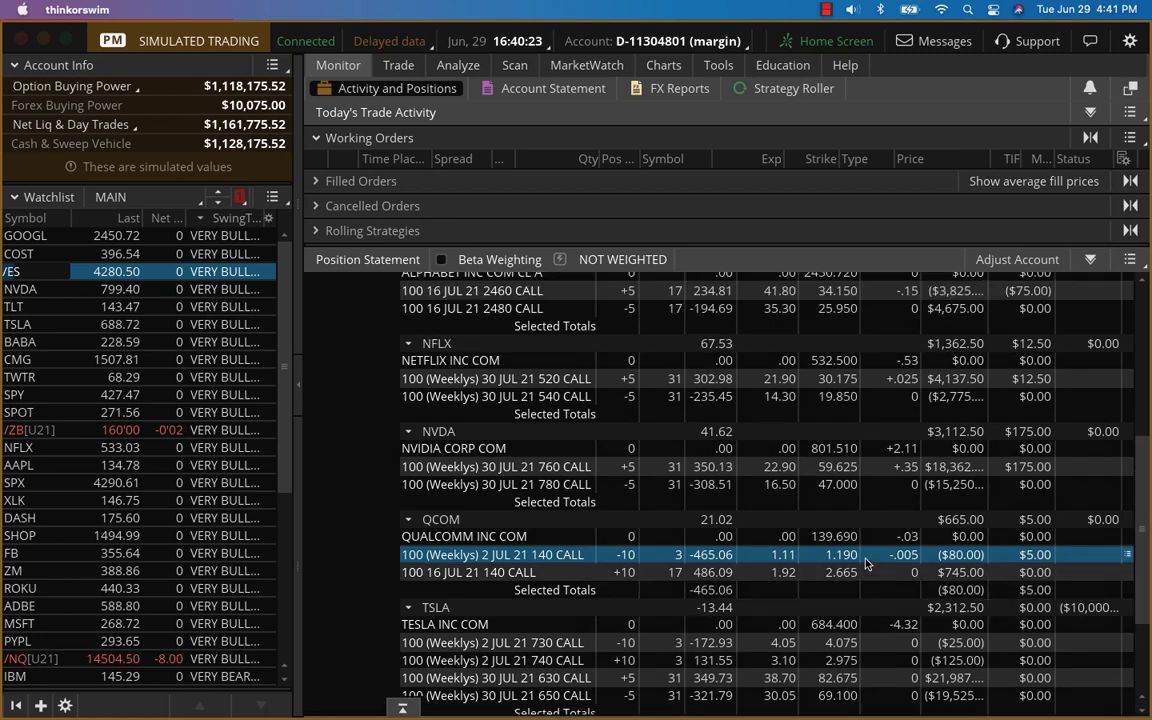
scroll(864, 556, up, 5)
scroll(850, 545, up, 3)
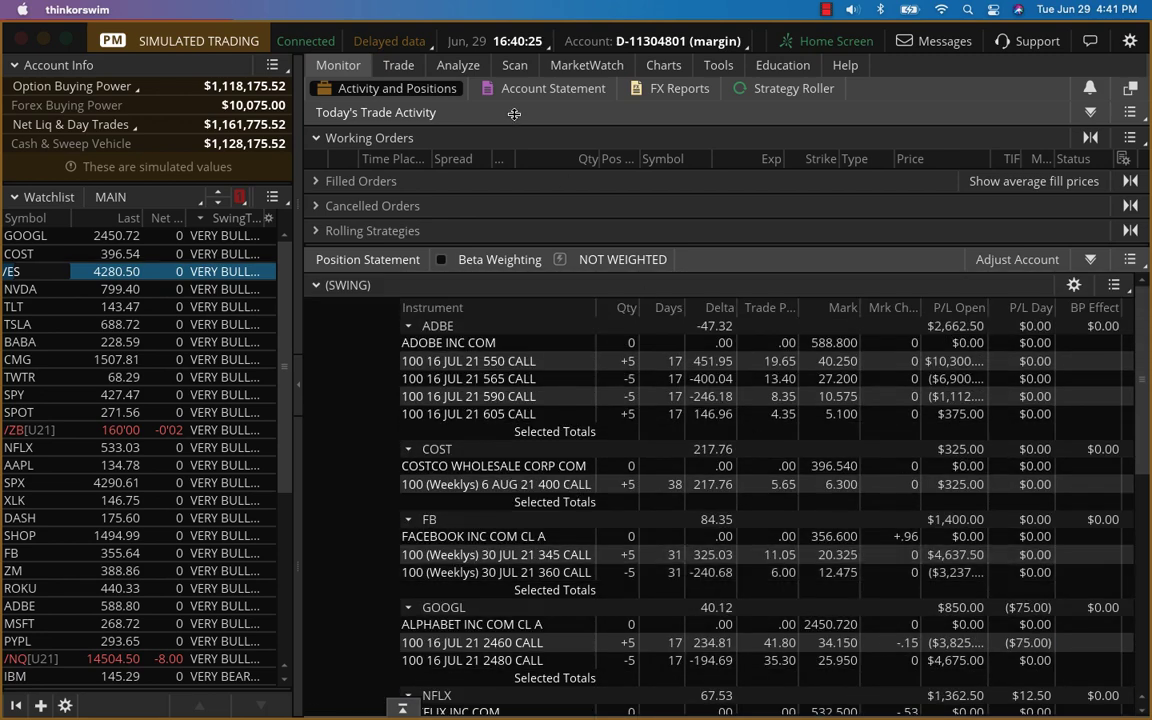
- Load VIX in the Analyze tab's option chain and expand the 7 JUL 21 weekly strikes
click(460, 66)
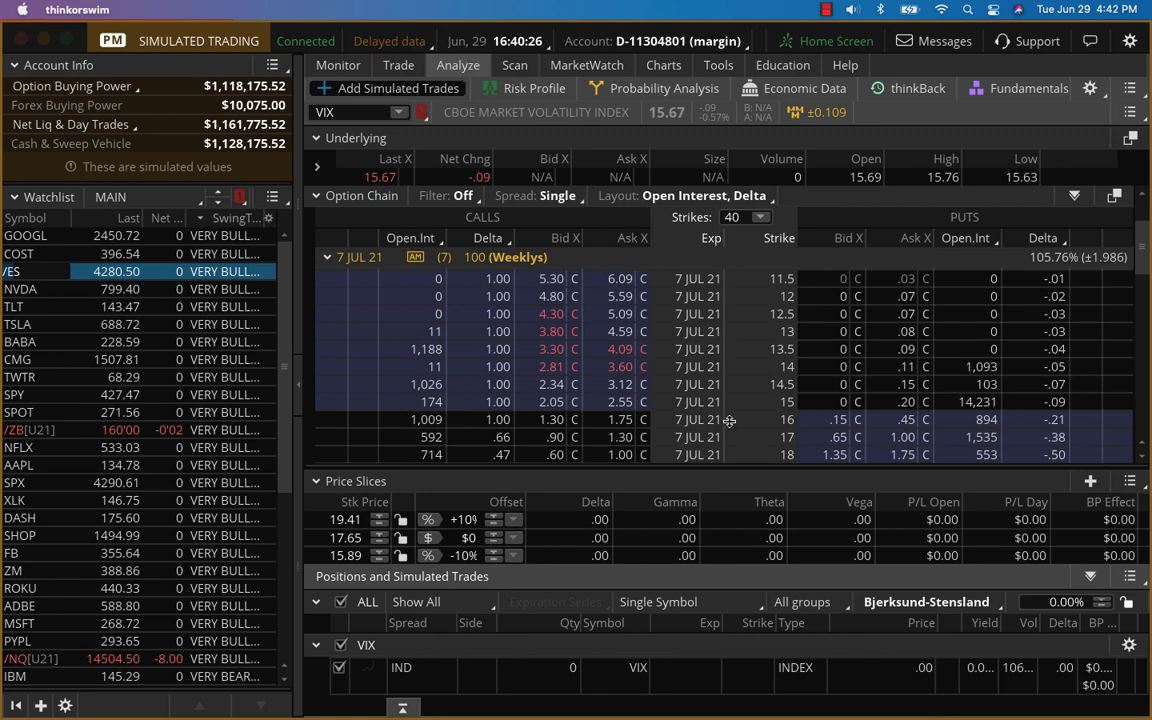
click(362, 111)
text(VIX)
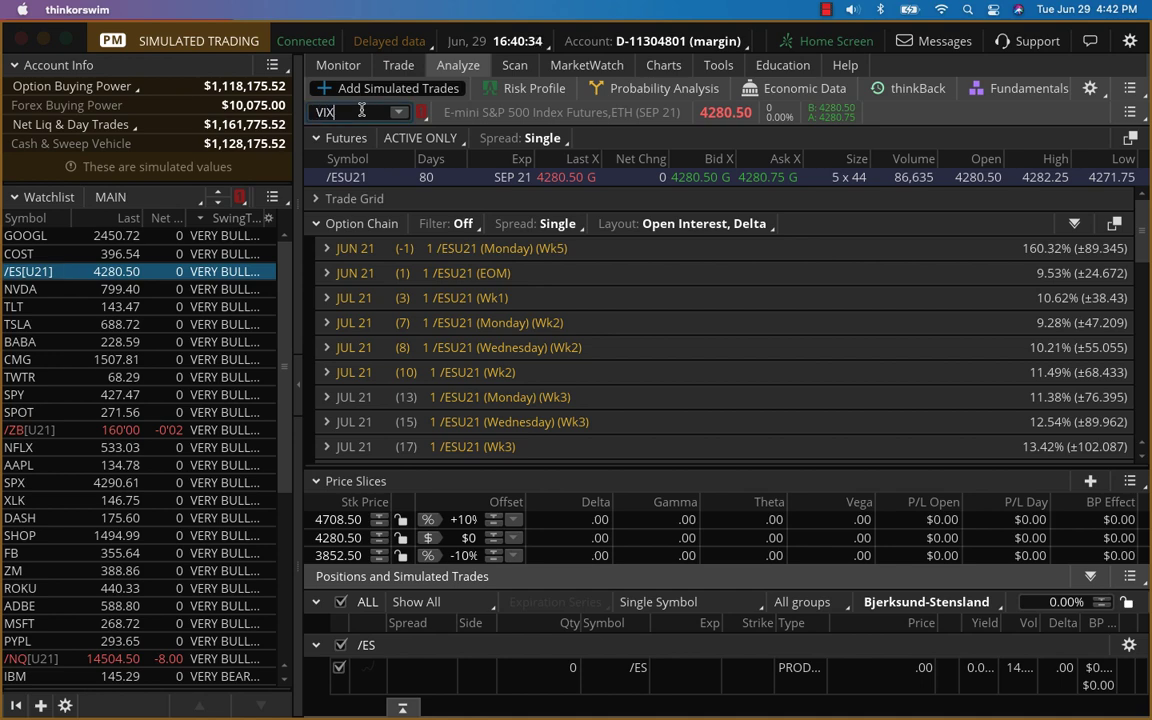
key(Return)
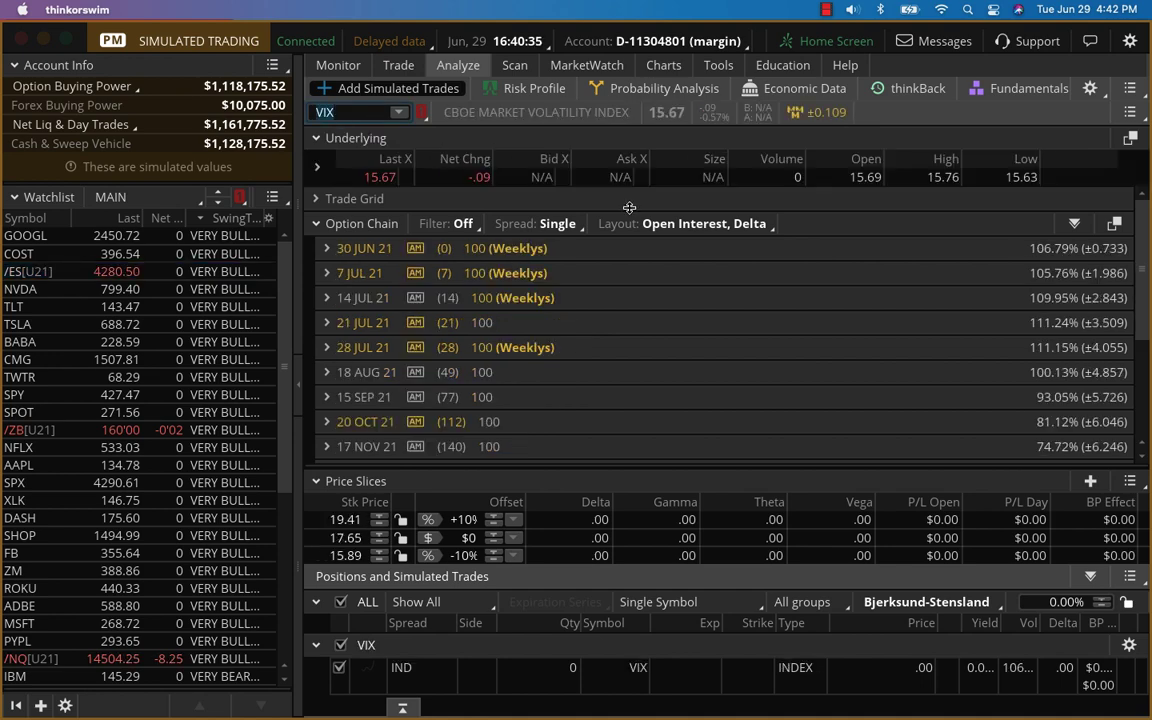
click(326, 273)
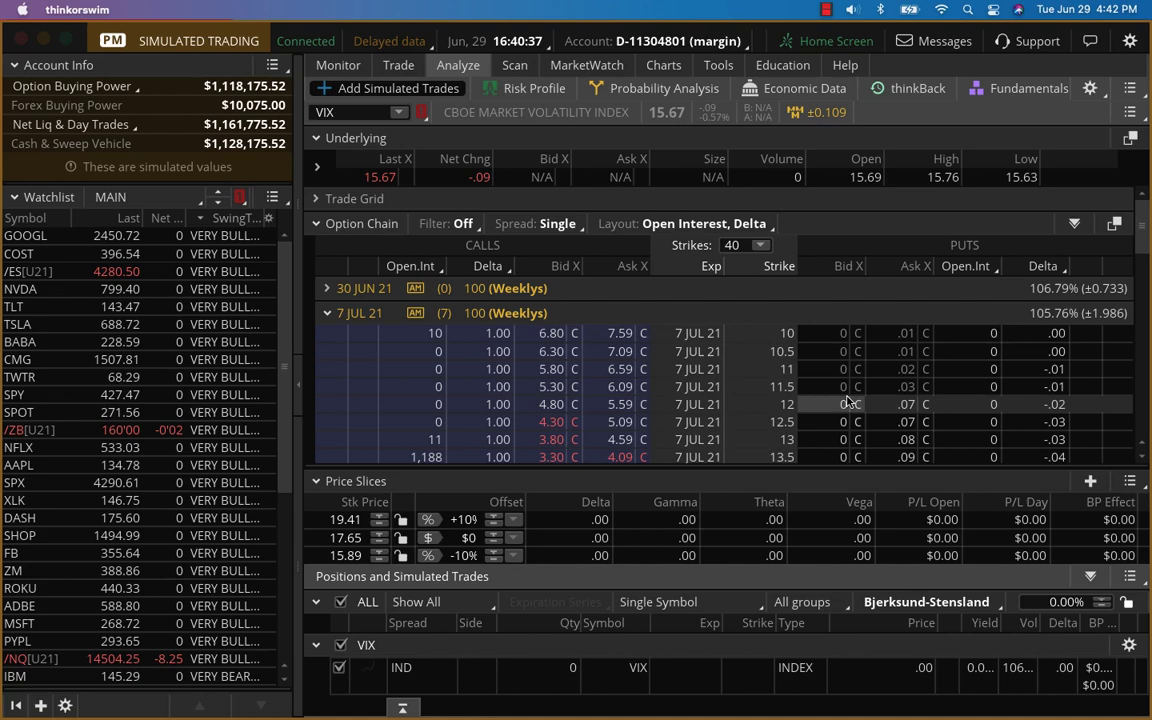
scroll(850, 398, down, 3)
scroll(848, 400, down, 2)
scroll(845, 395, up, 2)
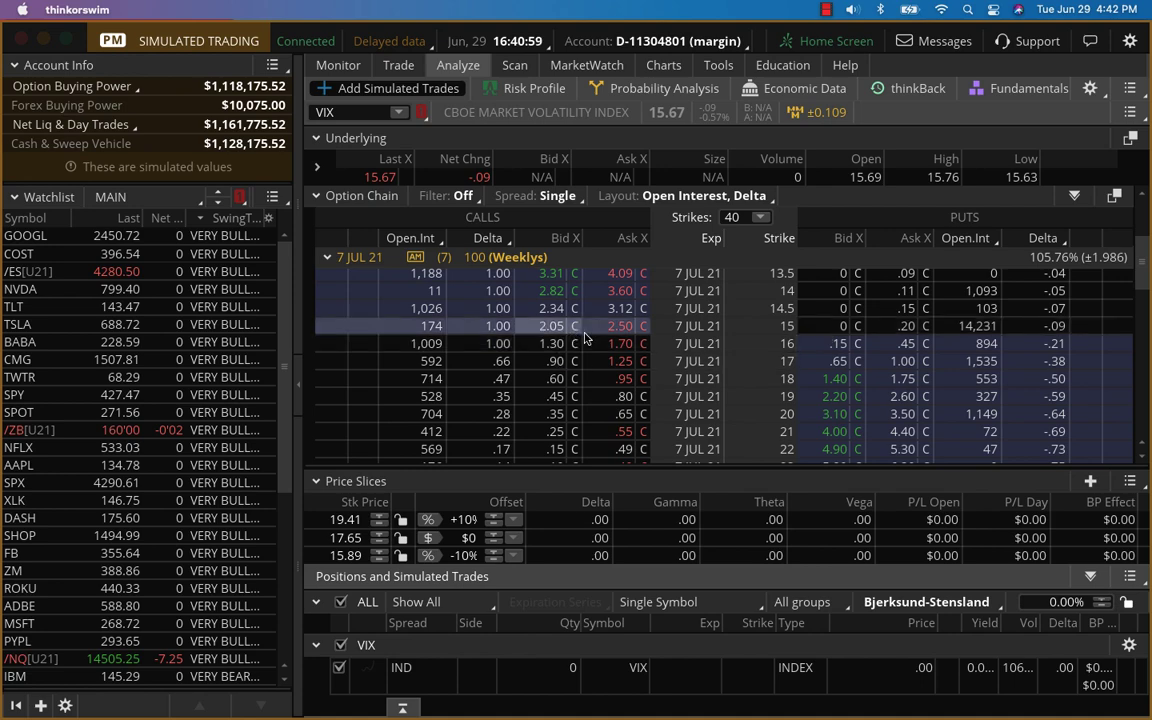
scroll(590, 372, up, 1)
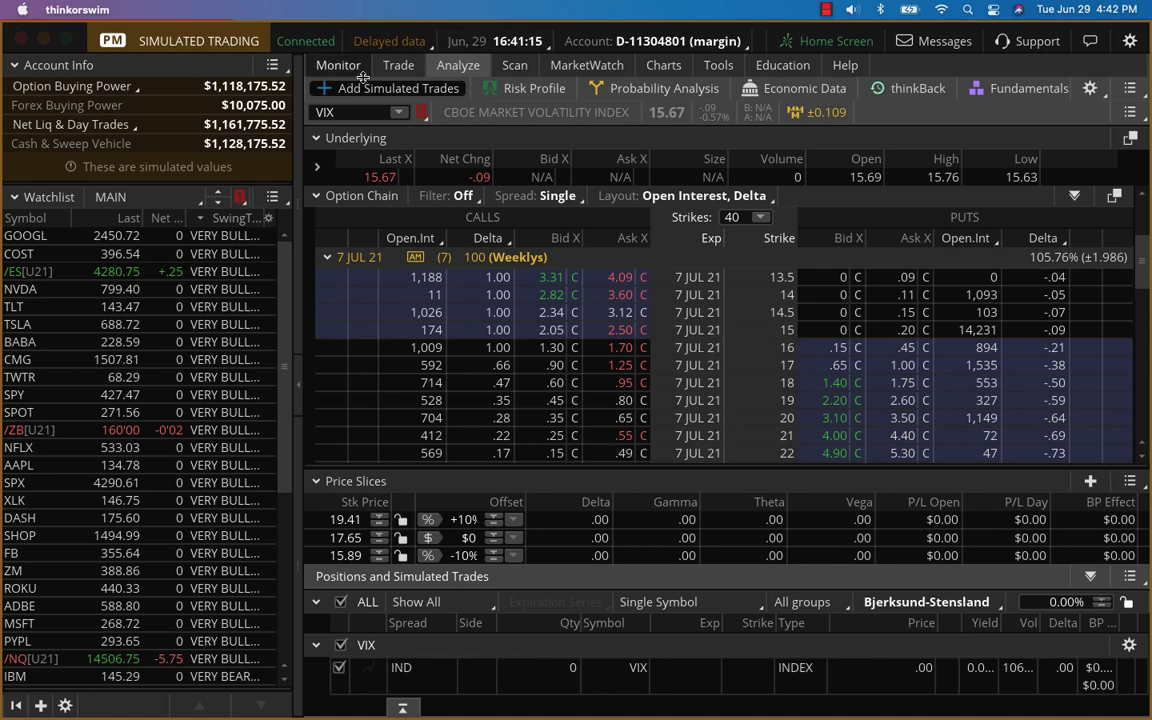
- Return to the Monitor positions and scroll through the GOOGL, NFLX, NVDA, QCOM and TSLA spreads
click(338, 65)
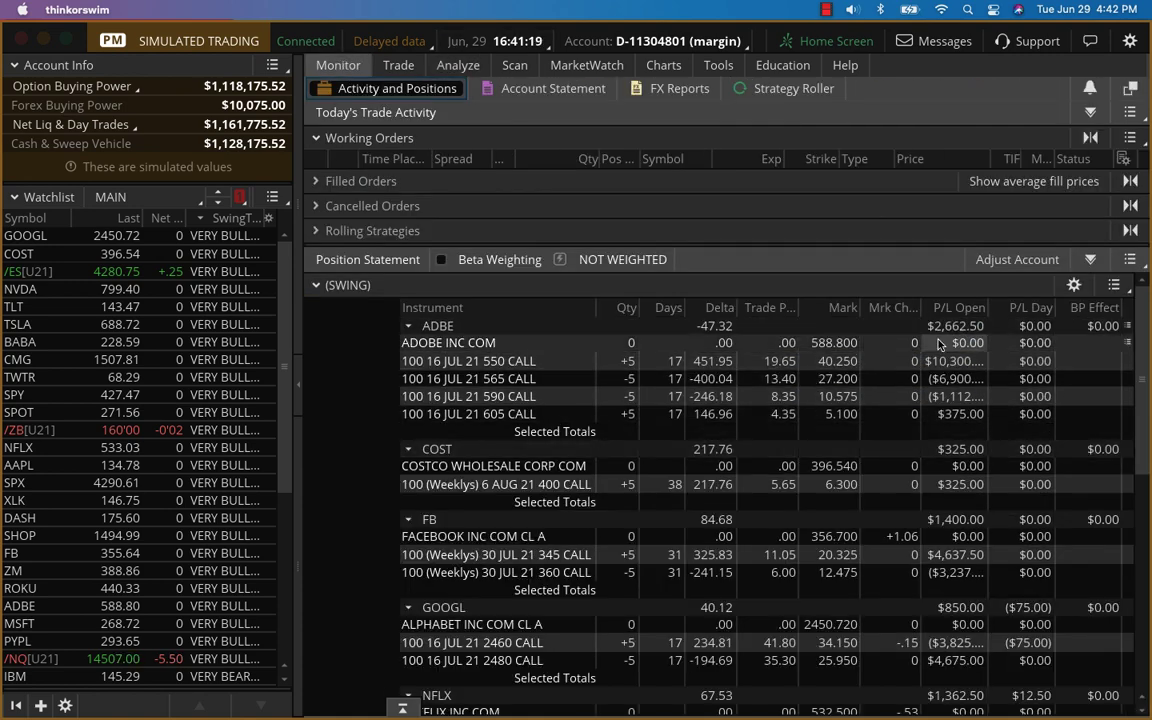
scroll(877, 387, down, 2)
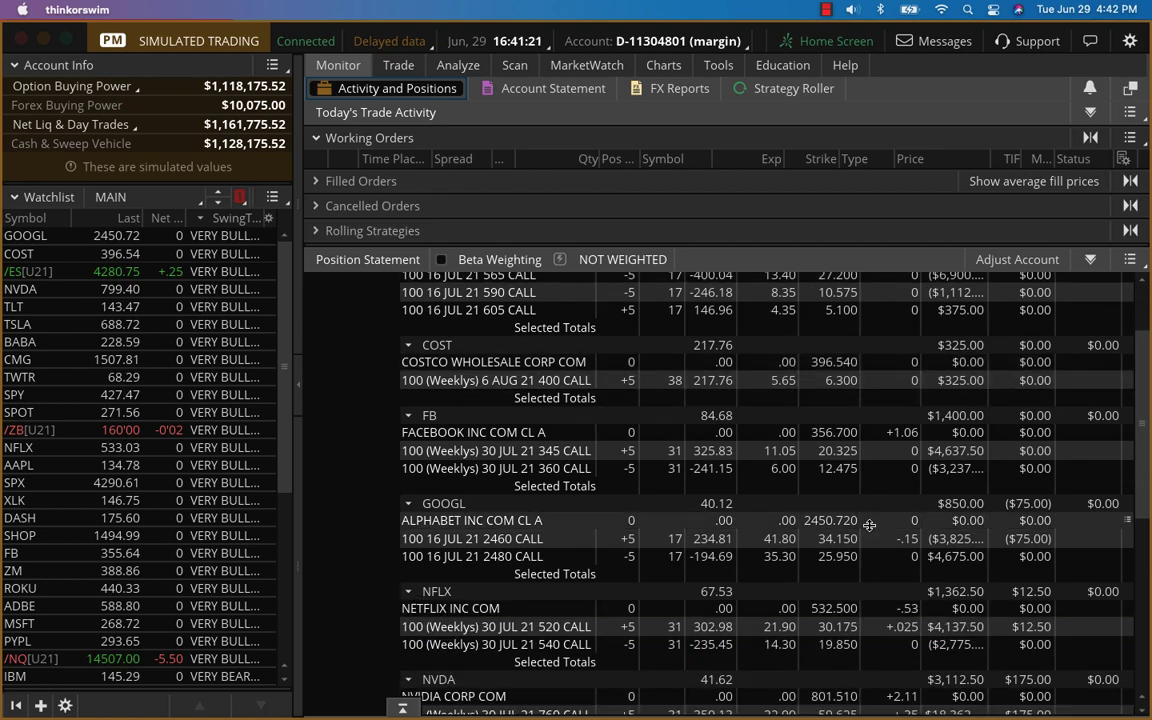
scroll(870, 530, down, 4)
scroll(870, 530, down, 1)
scroll(875, 529, down, 4)
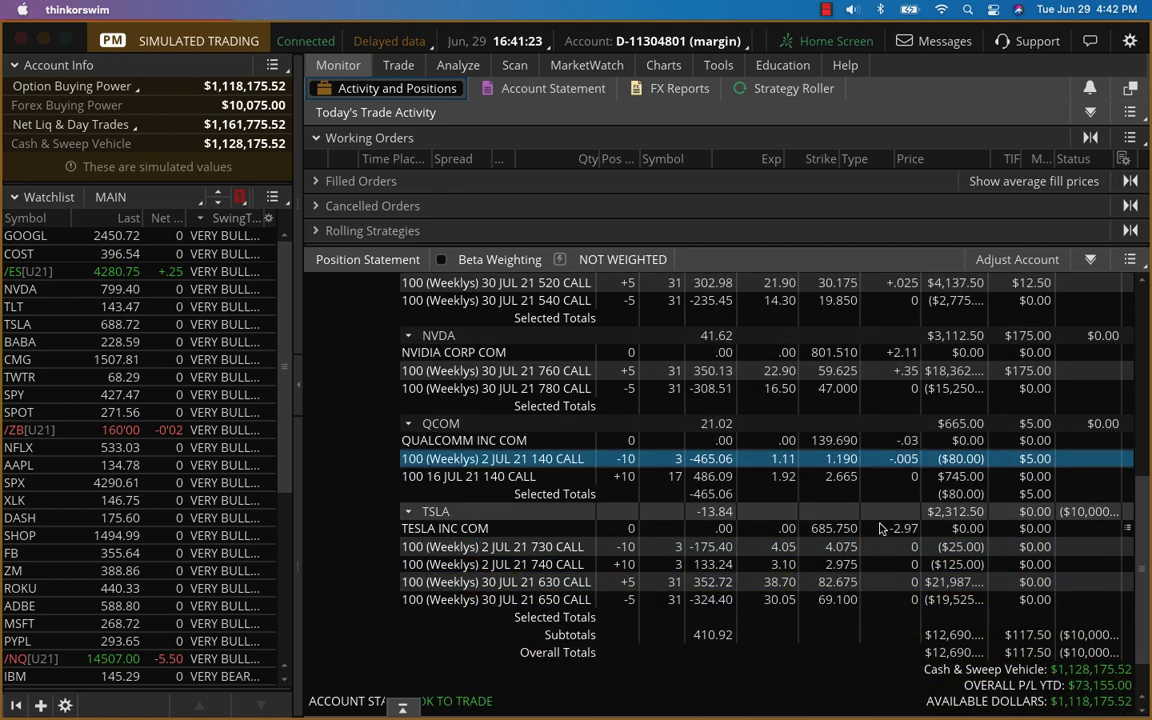
scroll(880, 528, up, 4)
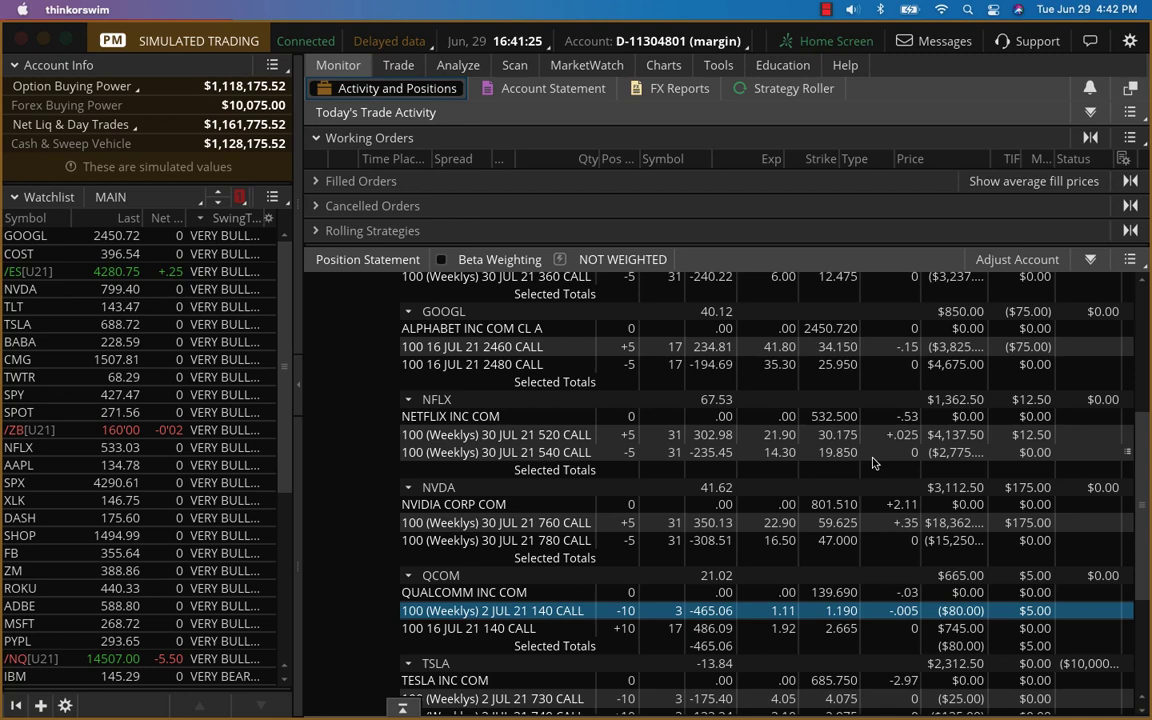